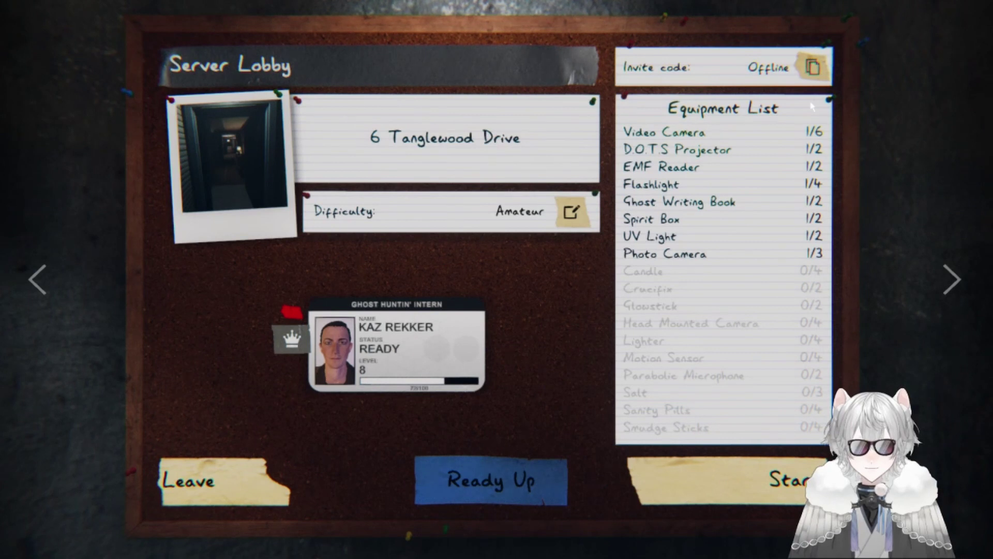
# Start the 6 Tanglewood Drive contract on Amateur difficulty from the Server Lobby.
pyautogui.click(688, 467)
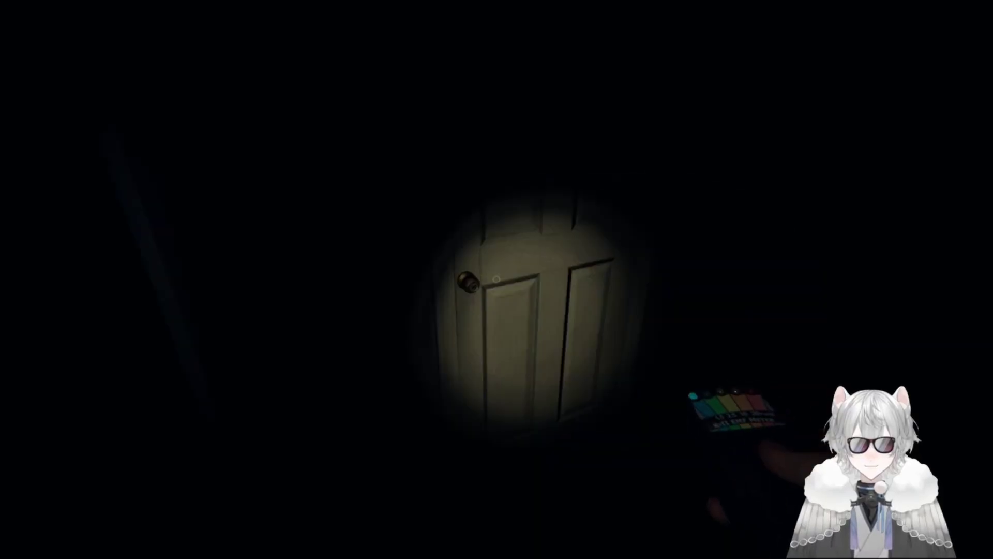
# Go through the door, take the photo camera from the wall, then swap to the flashlight.
pyautogui.press('w')
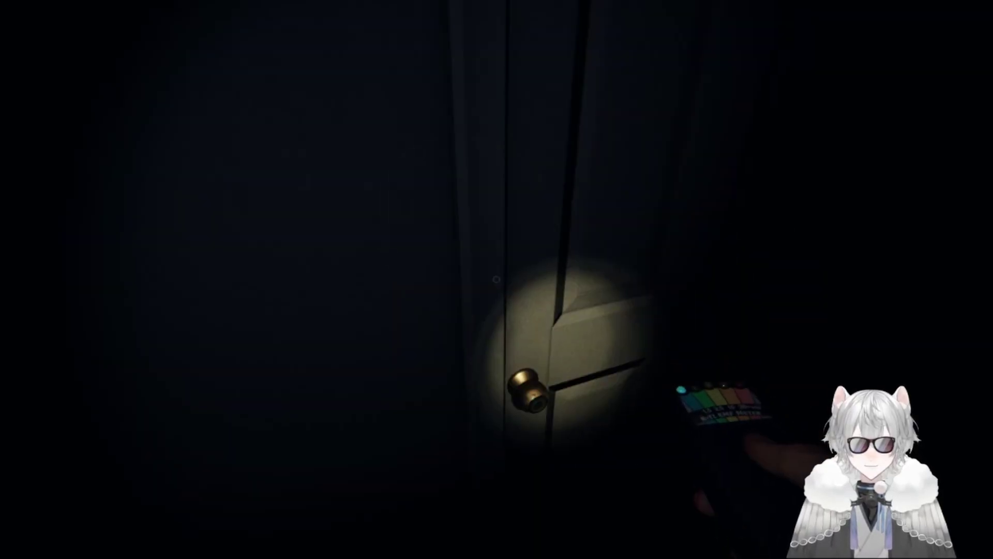
pyautogui.click(496, 280)
pyautogui.press('w')
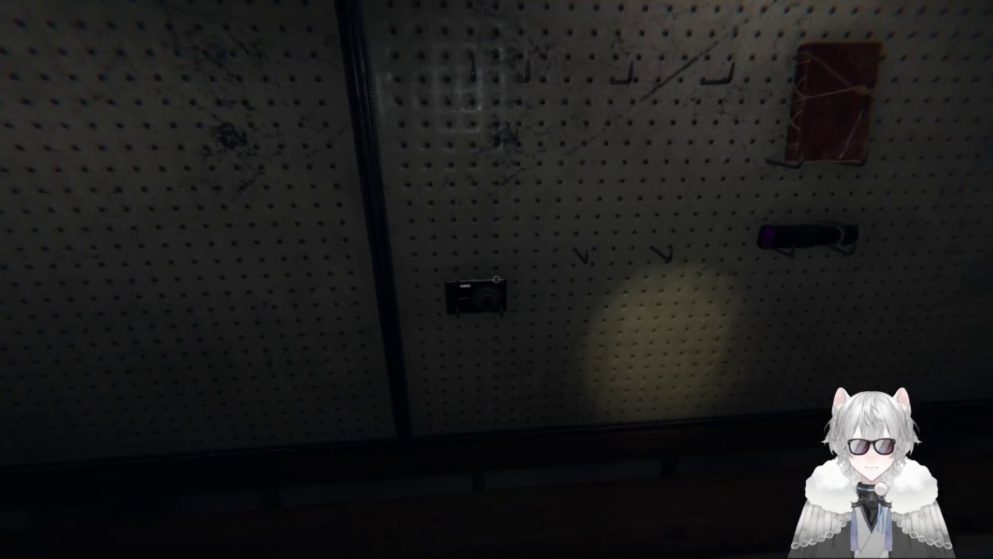
pyautogui.press('e')
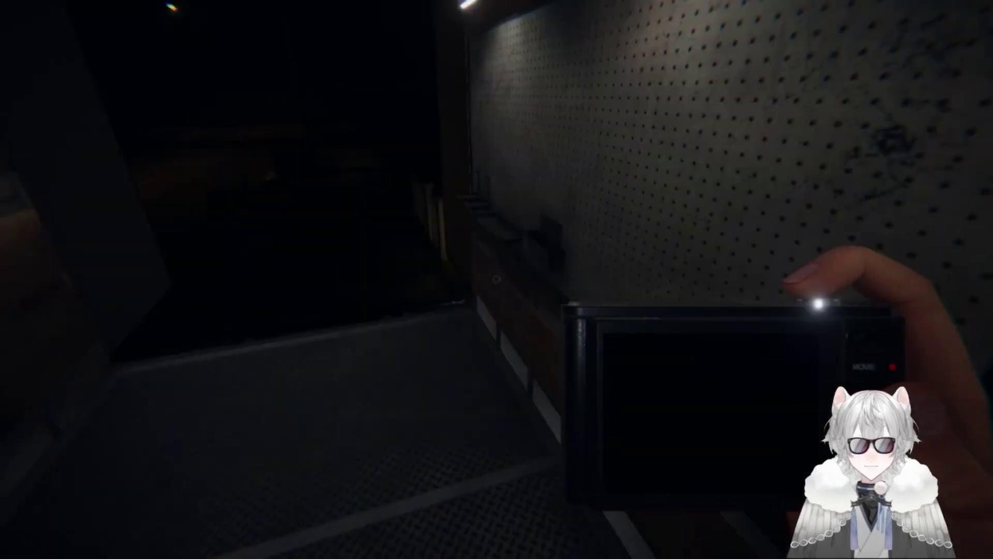
pyautogui.press('w')
pyautogui.press('w')
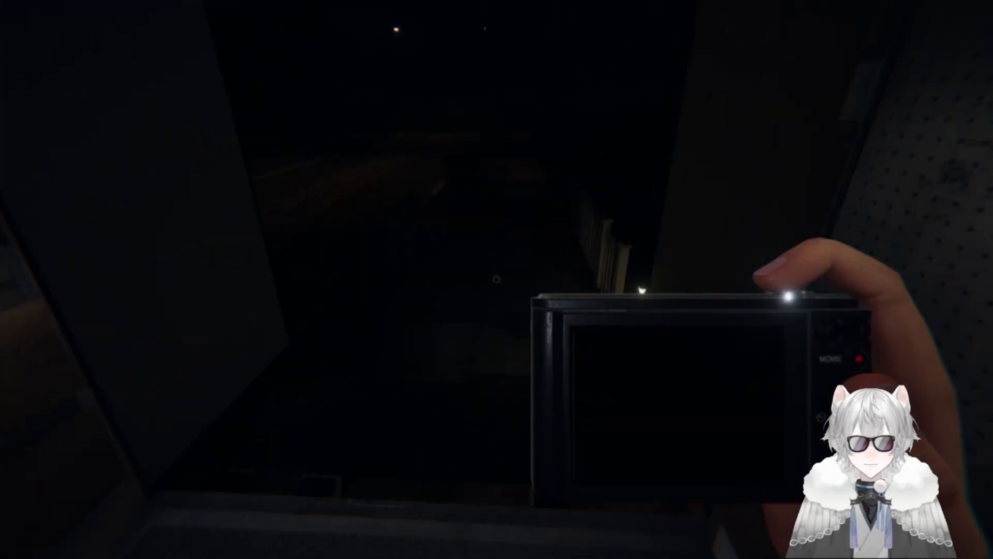
pyautogui.press('2')
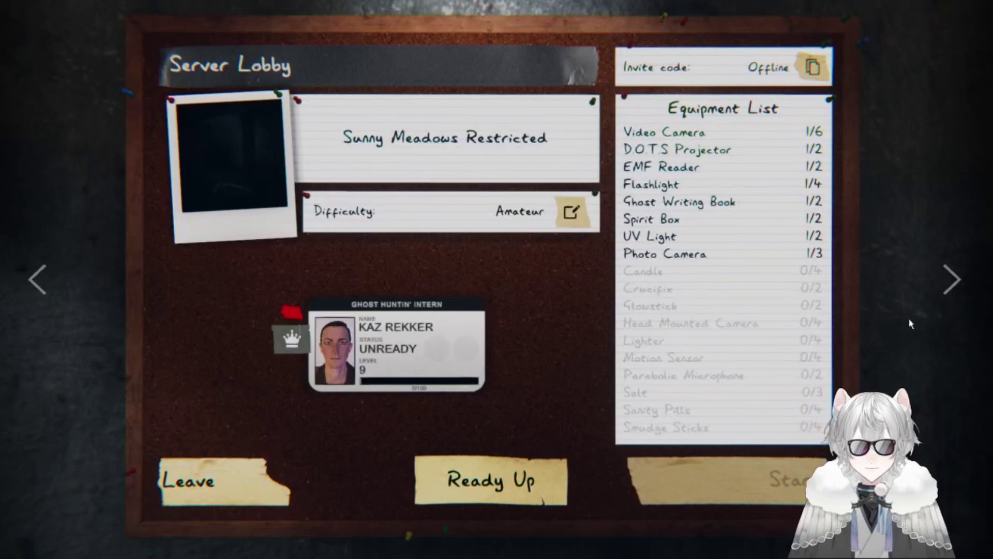
# Mark the player ready for the Sunny Meadows Restricted contract.
pyautogui.click(478, 497)
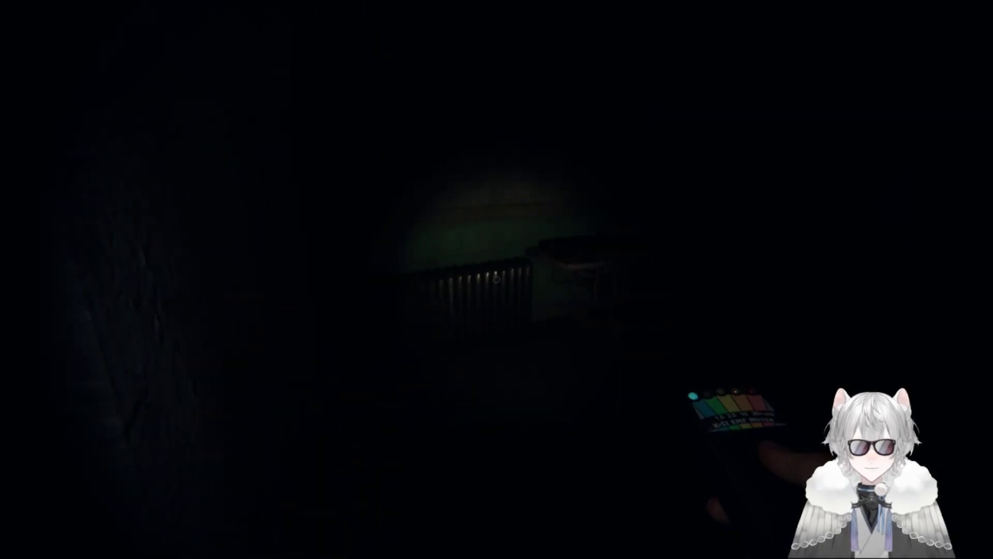